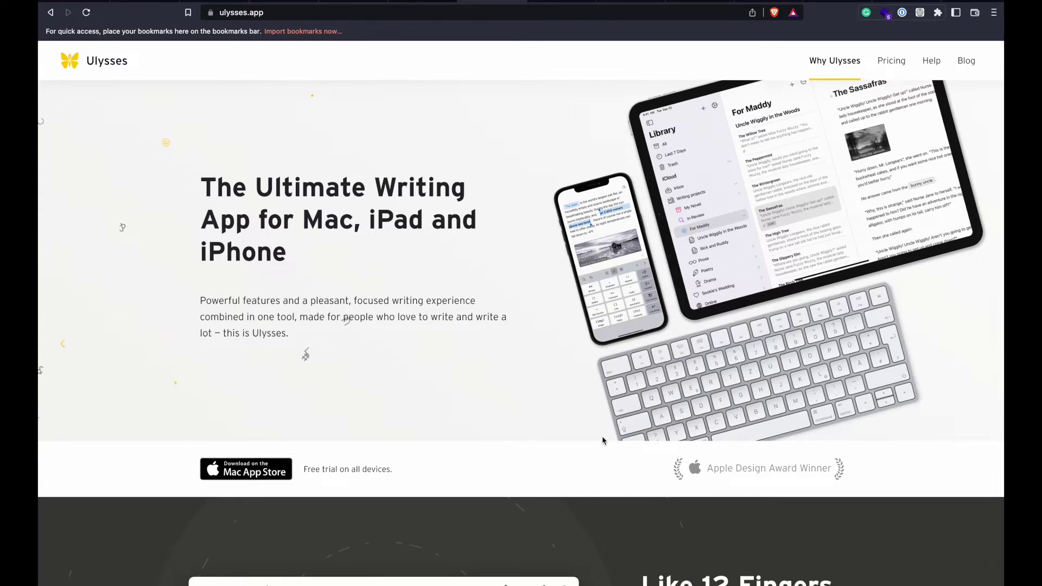
# - Switch from the Ulysses site to the Day One journaling homepage tab
pyautogui.click(554, 3)
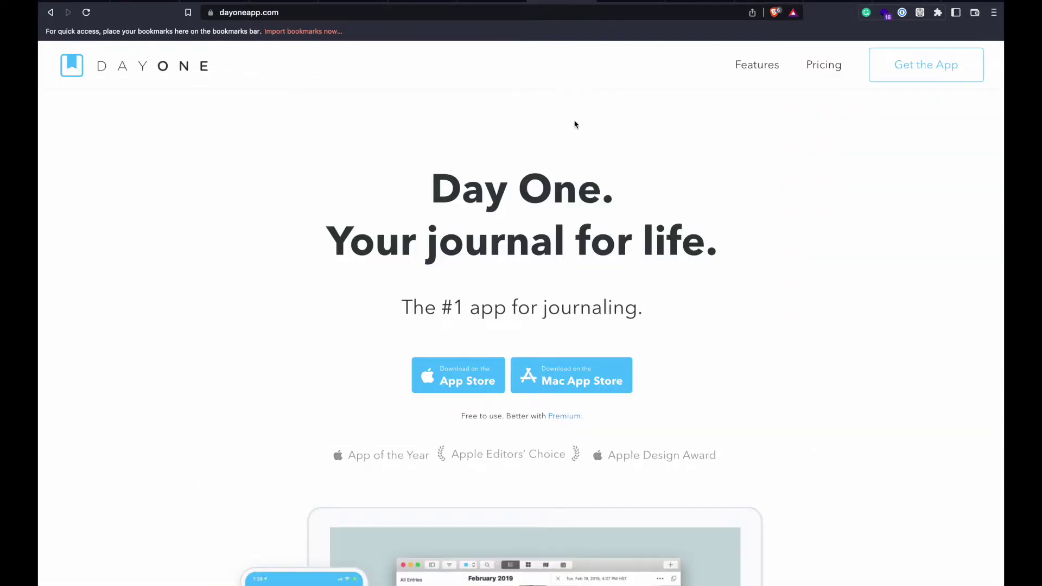
# - Scroll through the Day One app screenshots, then switch to the Amazon Kindle app page
pyautogui.scroll(-1, 560, 154)
pyautogui.scroll(-3, 559, 153)
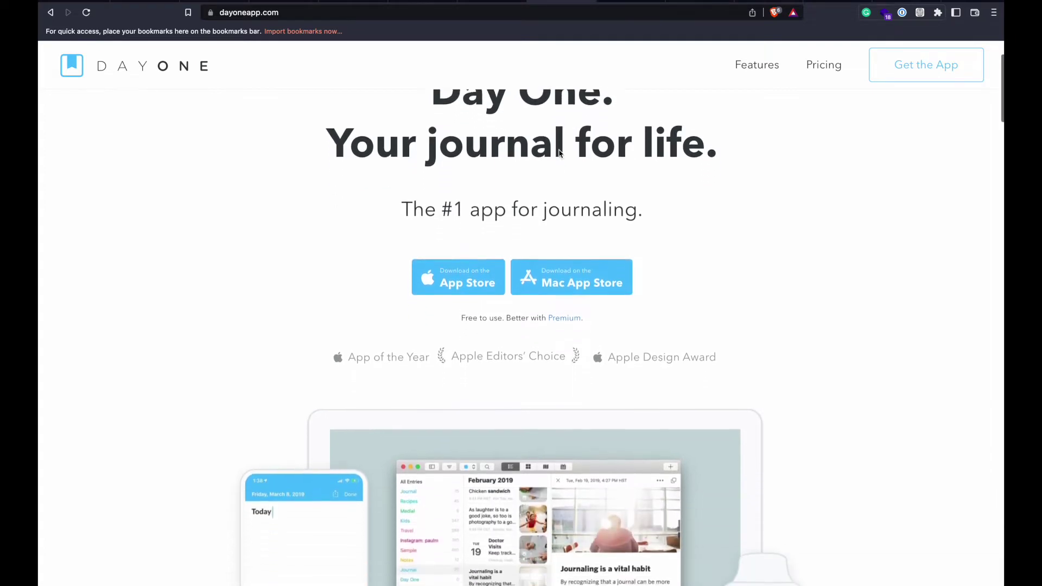
pyautogui.scroll(-2, 558, 150)
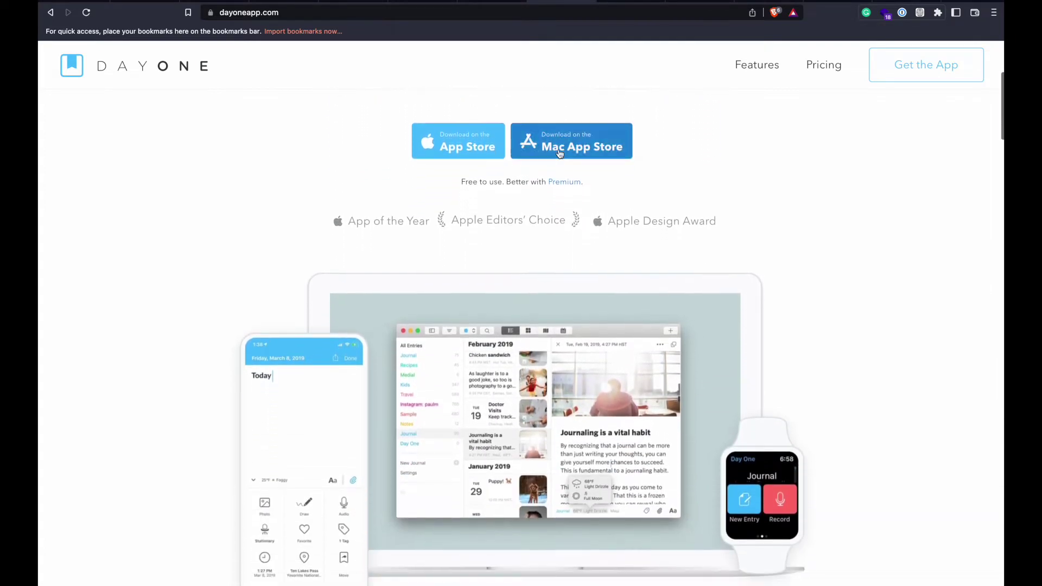
pyautogui.scroll(-2, 559, 154)
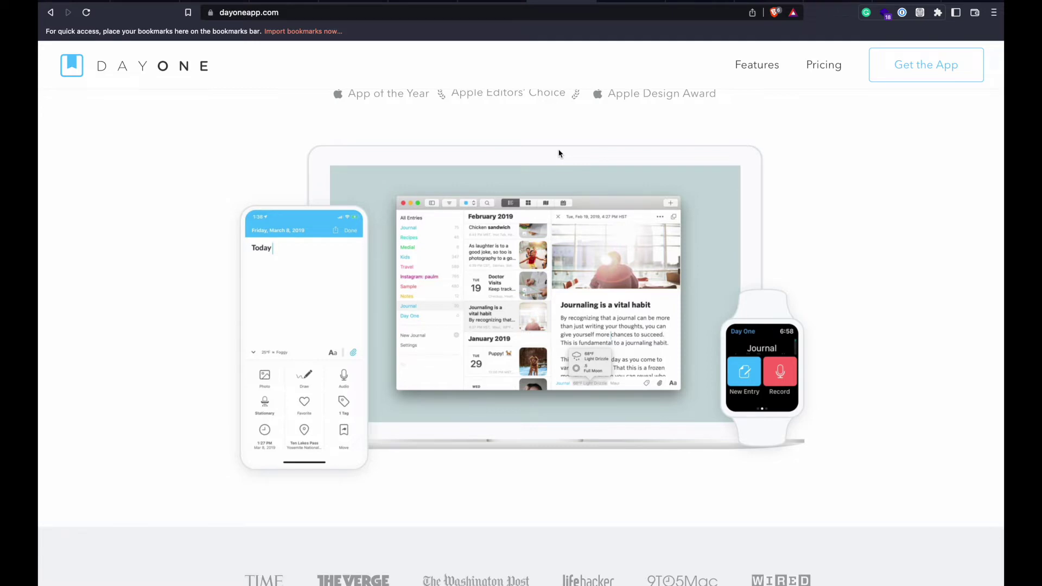
pyautogui.click(634, 2)
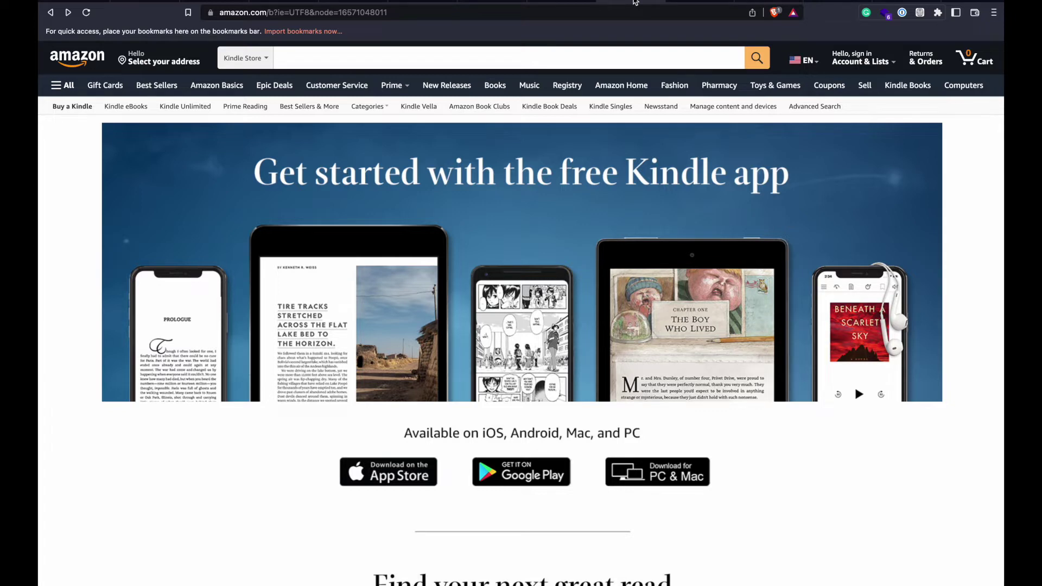
# - Switch to the Audible homepage tab showing 'Listen to the good stuff'
pyautogui.moveTo(635, 2)
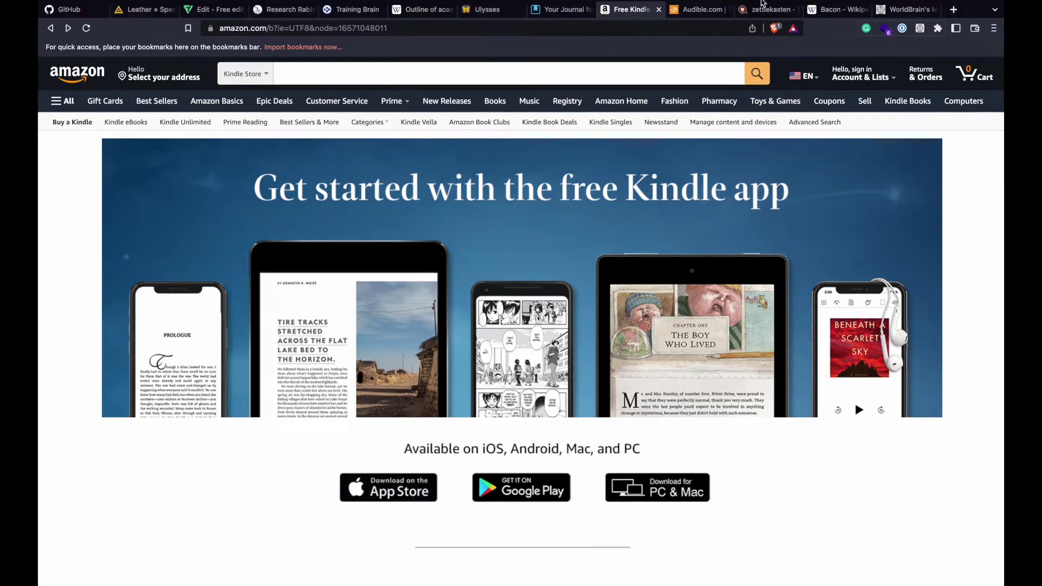
pyautogui.click(713, 13)
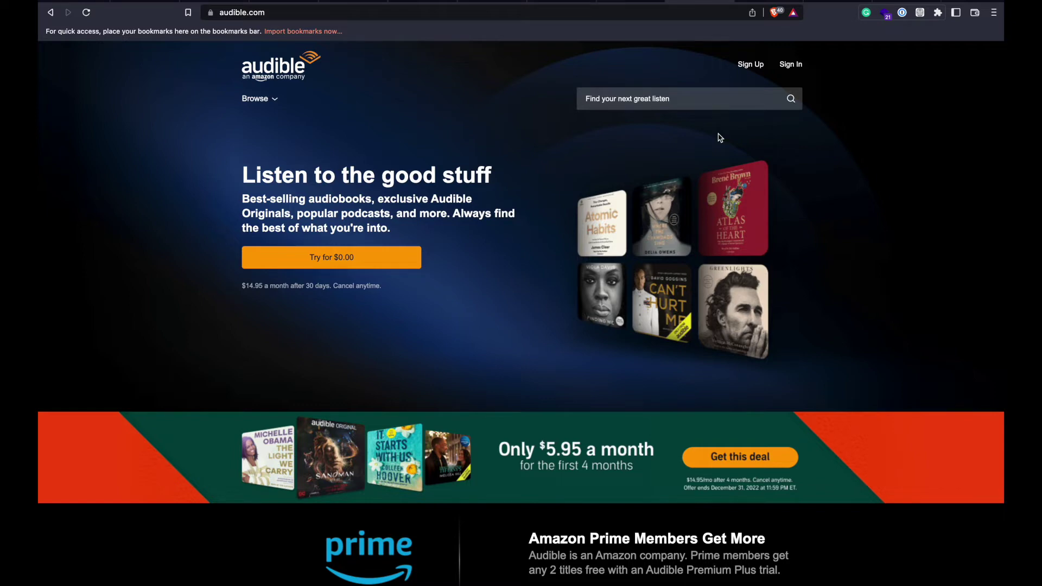
# - Move to the next tab to show the YouTube home feed
pyautogui.hotkey('ctrl', 'Tab')
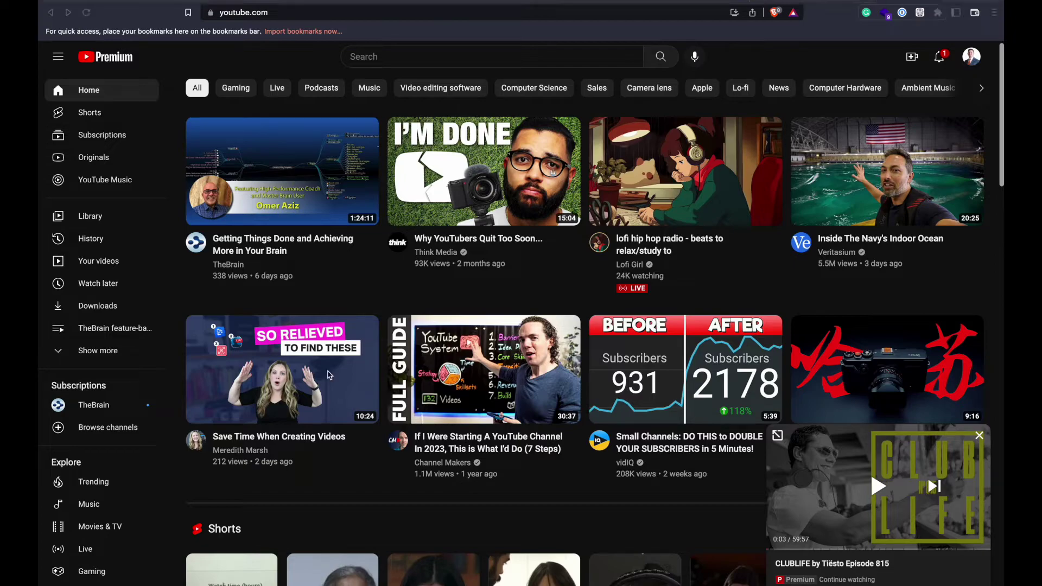
# - Glance at TheBrain's desktop, then switch tabs to the Wikipedia Bacon article
pyautogui.hotkey('ctrl', 'Left')
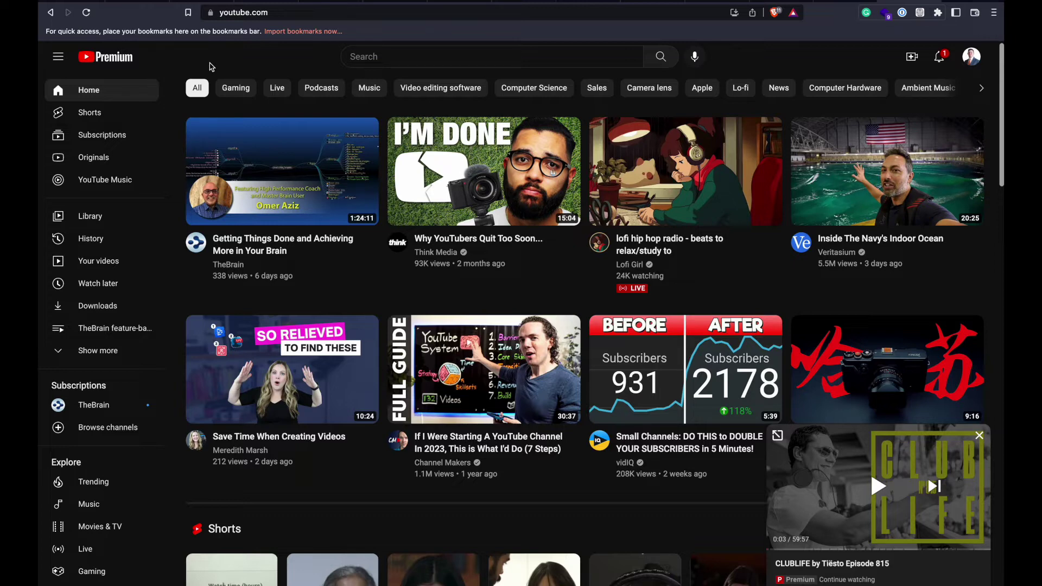
pyautogui.hotkey('ctrl', 'Tab')
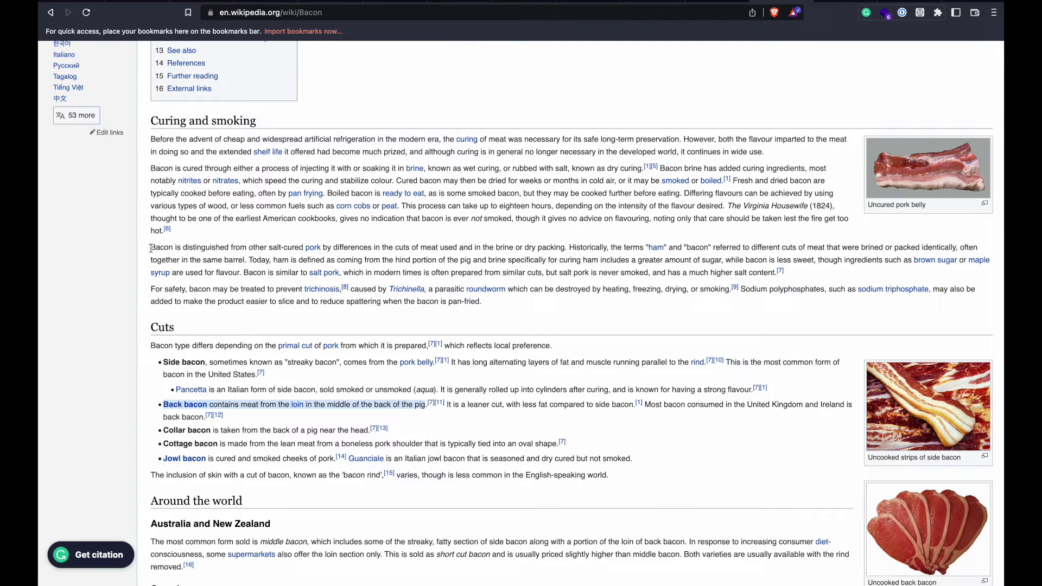
# - Annotate the 'Bacon is distinguished…' passage with the Memex note 'this is interesting', then open a new tab
pyautogui.moveTo(151, 248); pyautogui.dragTo(237, 260)
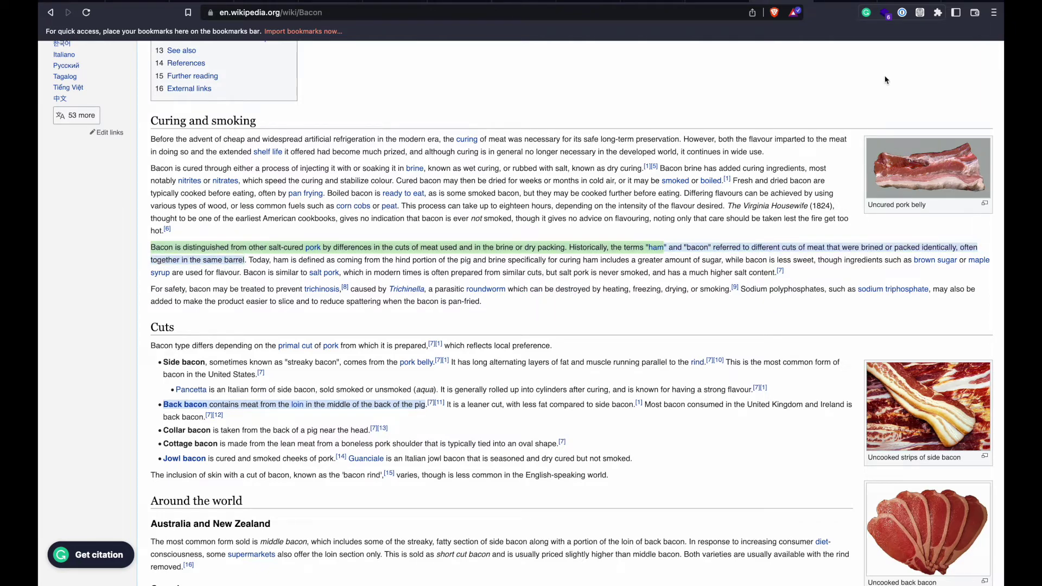
pyautogui.hotkey('alt', 'q')
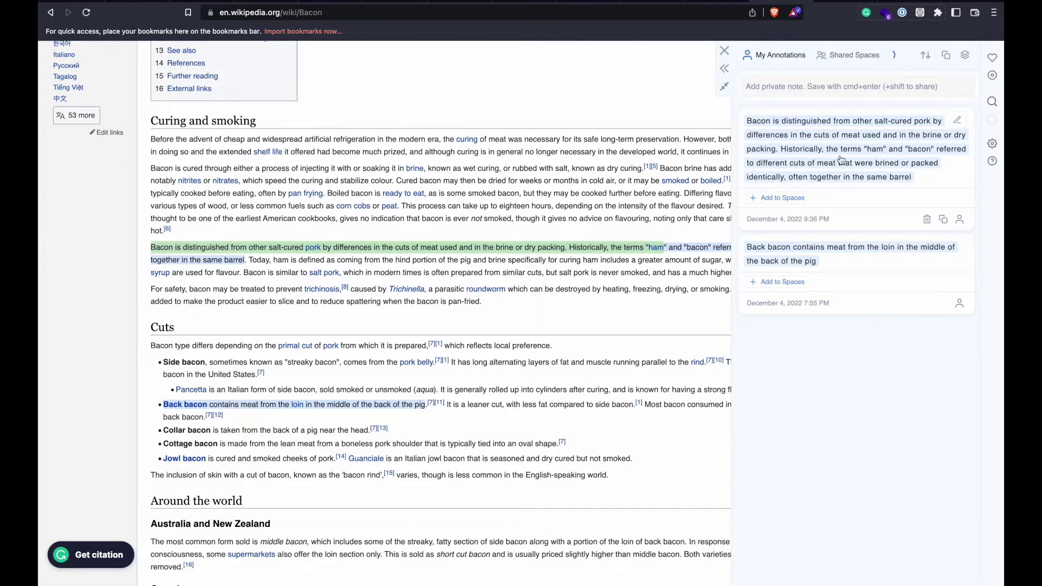
pyautogui.click(957, 124)
pyautogui.write('this is interesting')
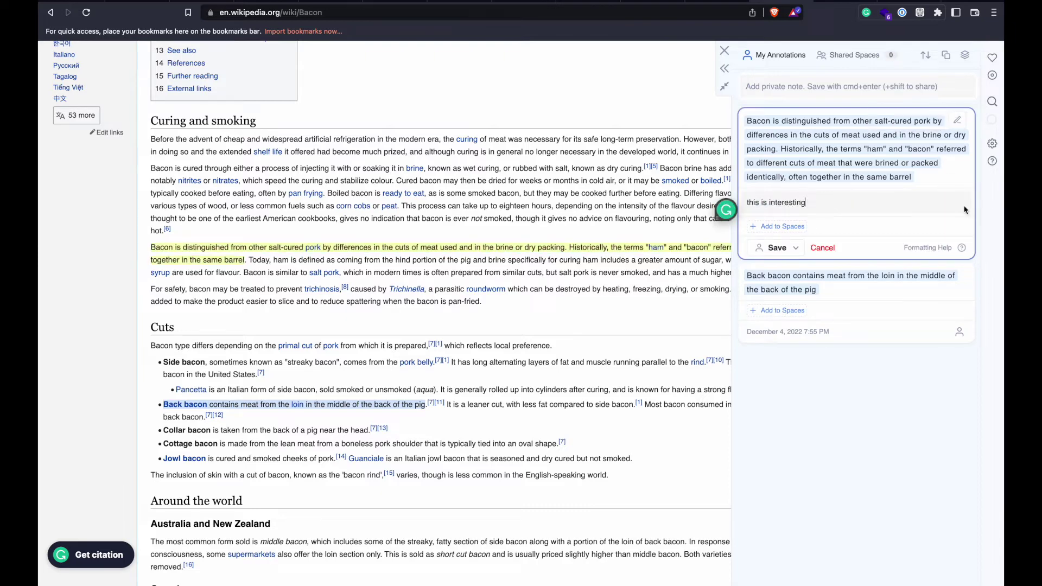
pyautogui.click(781, 248)
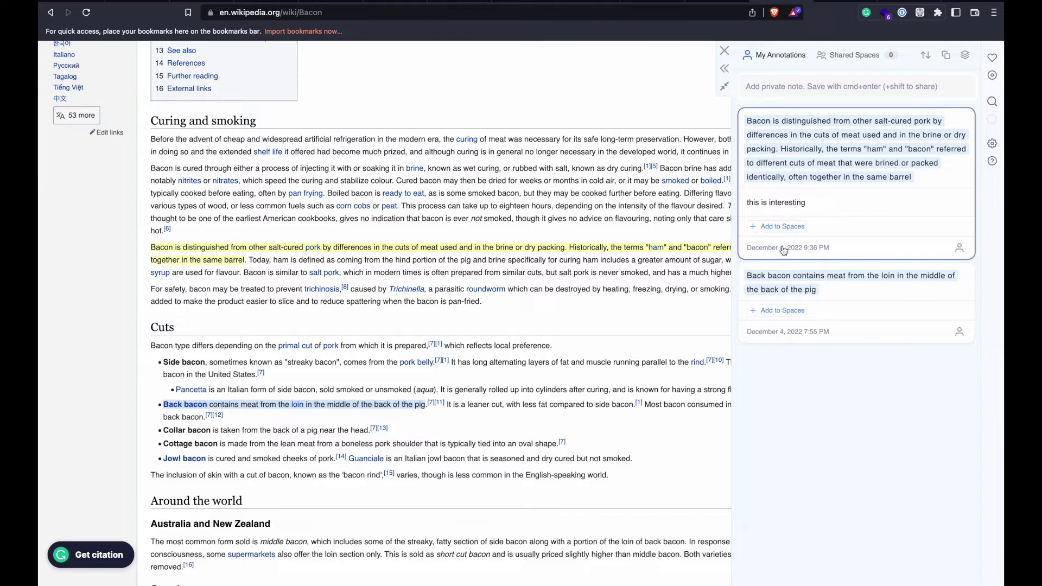
pyautogui.press('super+t')
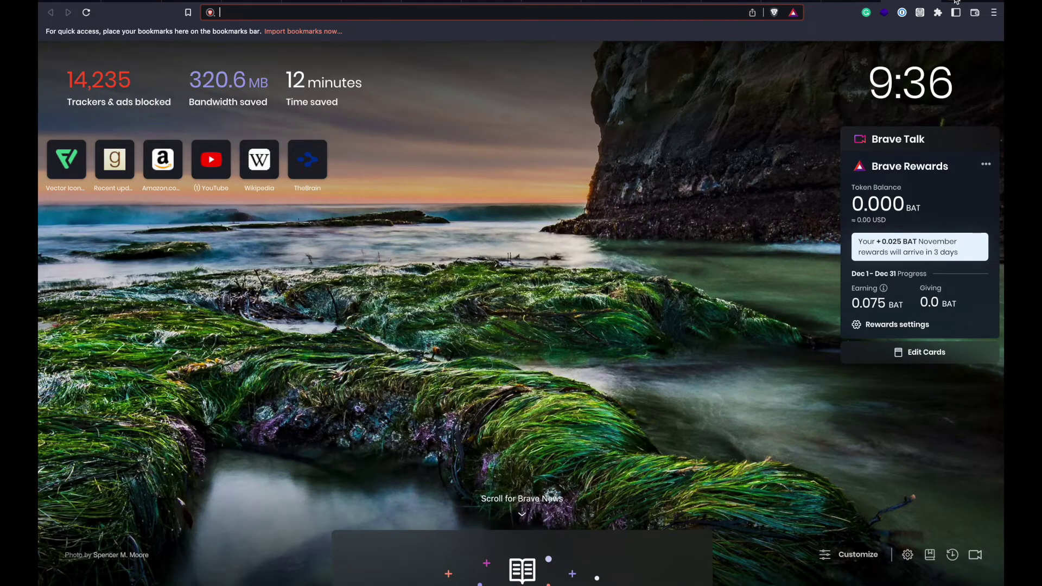
# - Browse the Memex overview's saved pages and Spaces list, then open a fresh tab
pyautogui.write('mex')
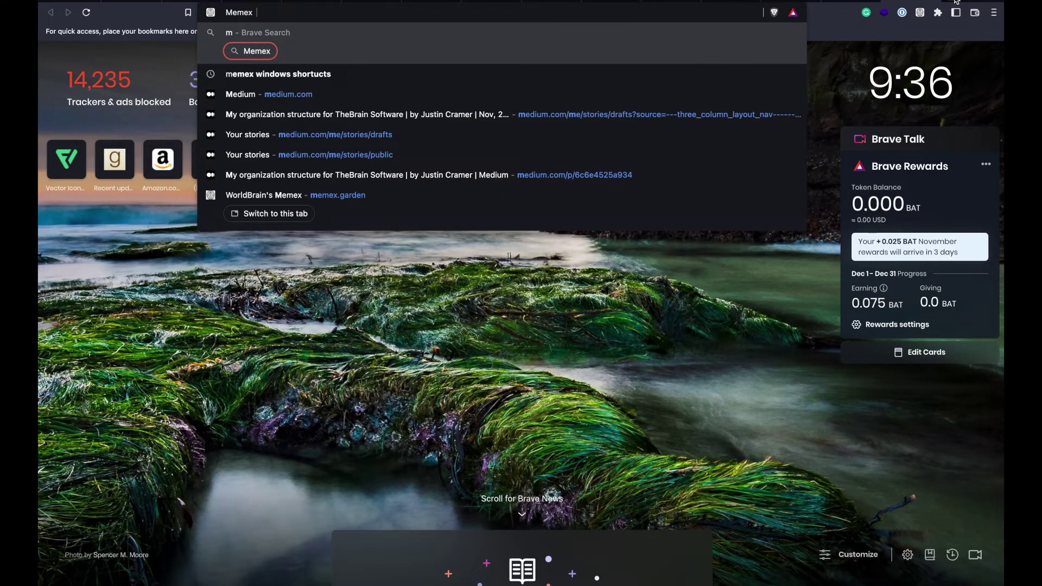
pyautogui.press('Return')
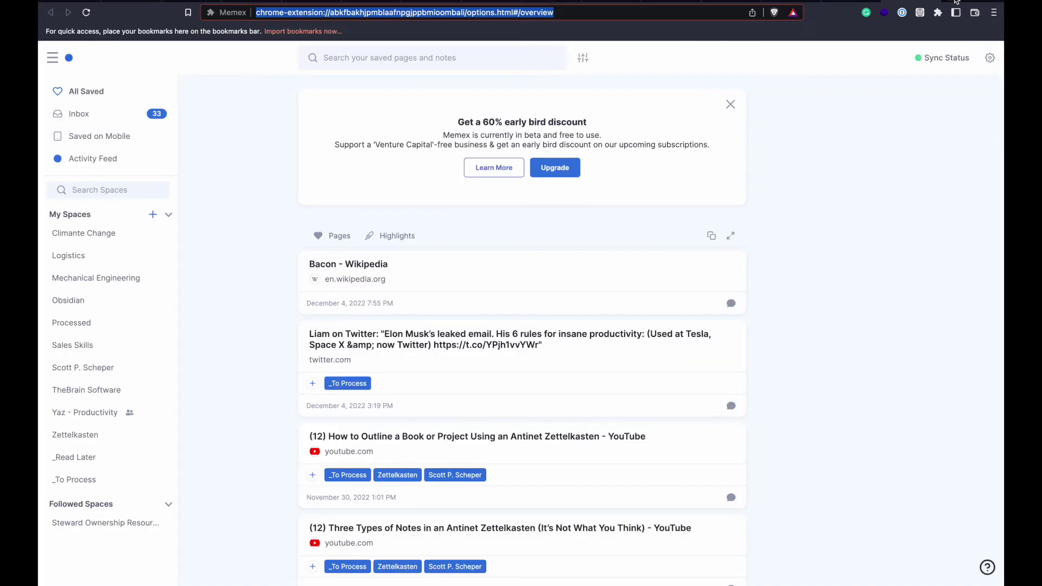
pyautogui.moveTo(137, 312); pyautogui.dragTo(185, 539)
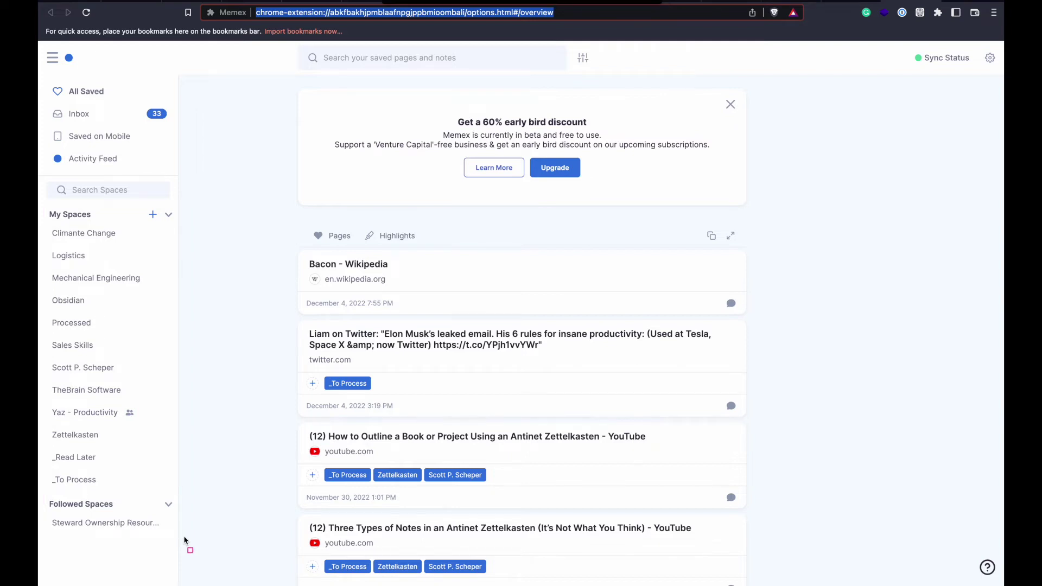
pyautogui.moveTo(49, 461)
pyautogui.mouseDown()
pyautogui.moveTo(45, 450)
pyautogui.moveTo(164, 495)
pyautogui.mouseUp()
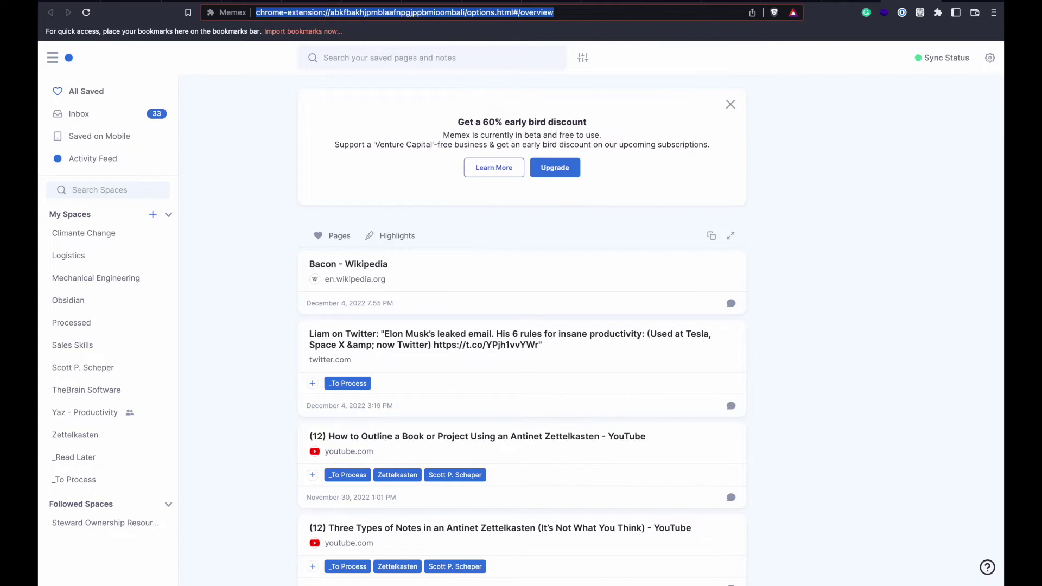
pyautogui.click(956, 1)
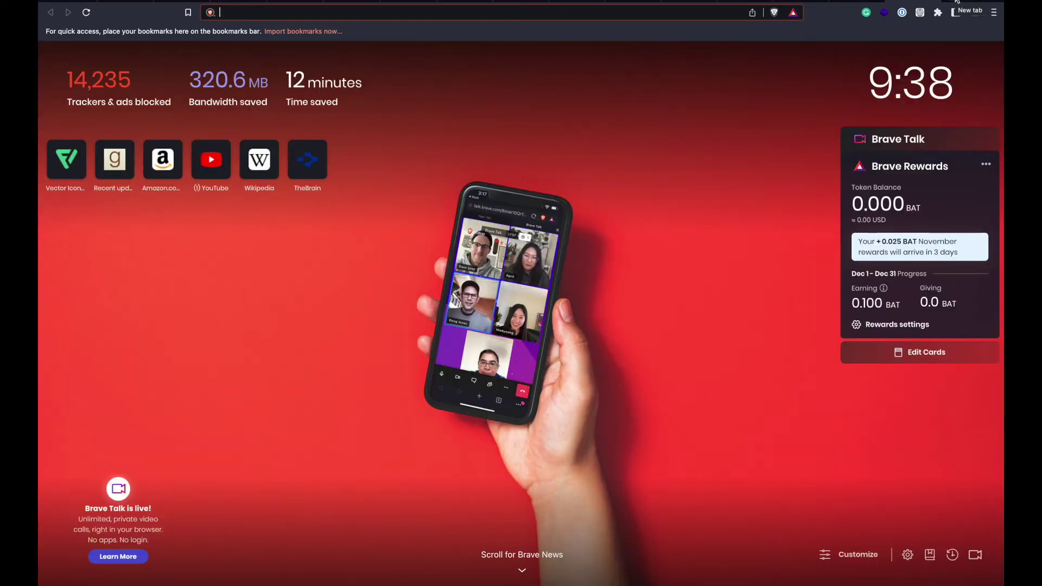
# - Search for 'bacon', then copy the video's 7:33 Memex note using the TheBrain template
pyautogui.write('bacon')
pyautogui.press('Return')
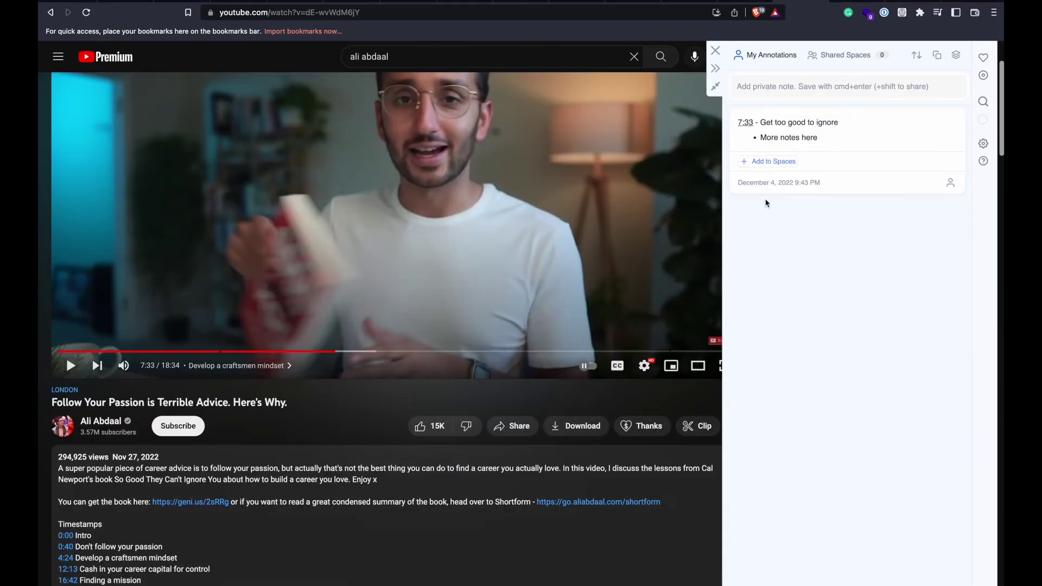
pyautogui.click(937, 57)
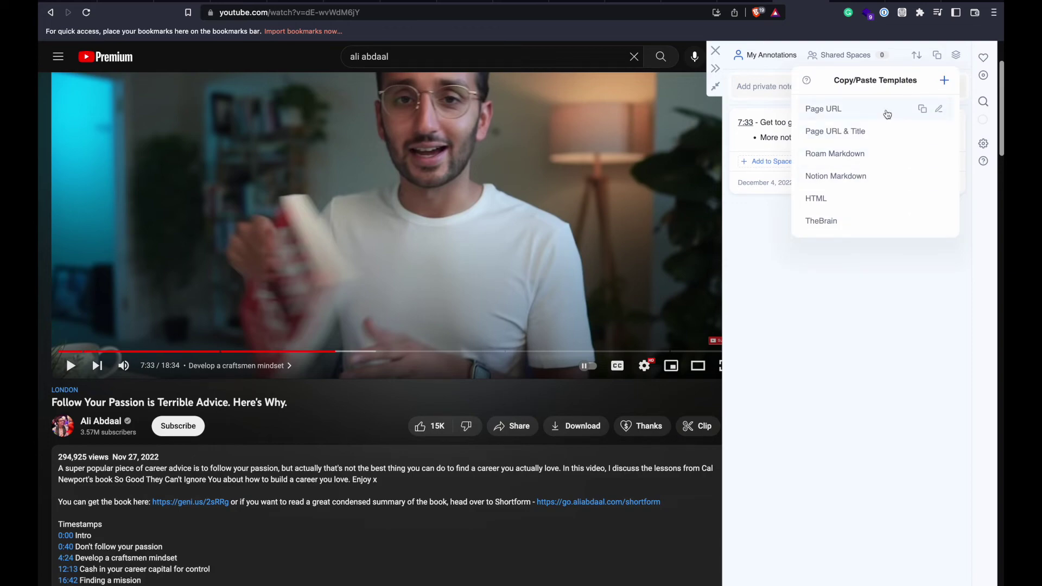
pyautogui.click(821, 224)
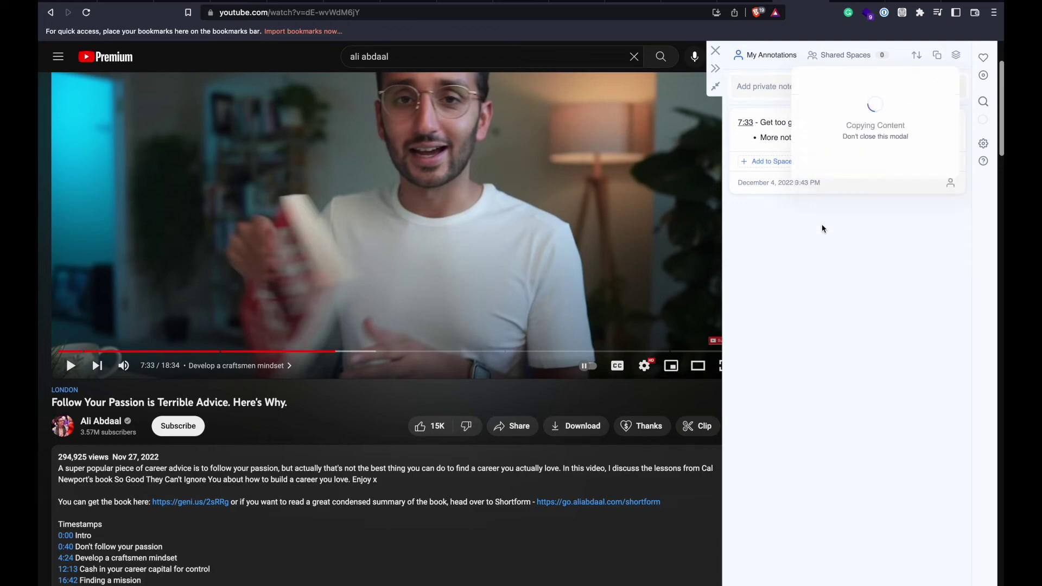
pyautogui.hotkey('ctrl', 'Left')
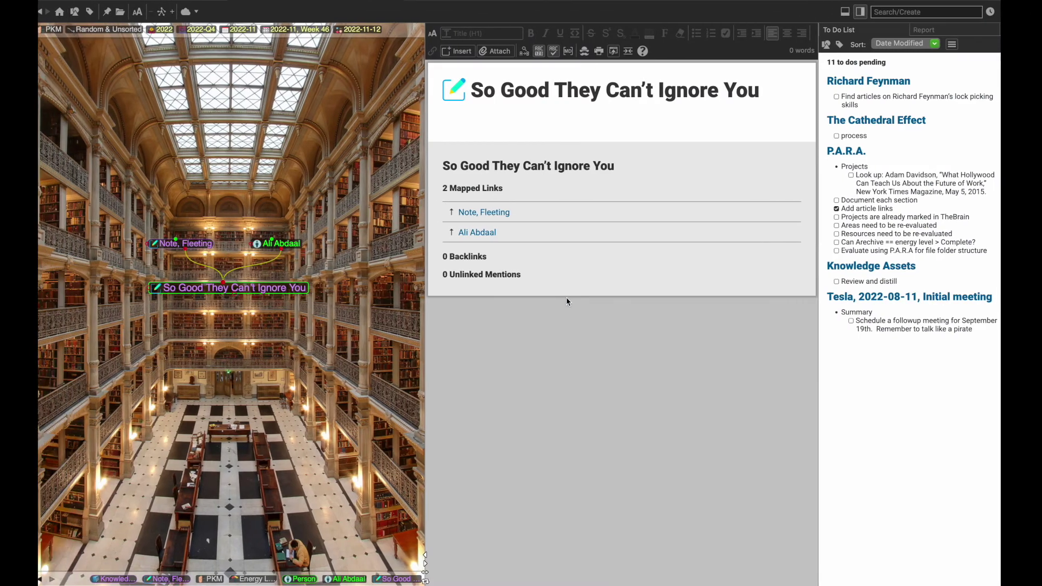
# - Paste the copied Memex video notes into the empty note of 'So Good They Can't Ignore You'
pyautogui.click(514, 126)
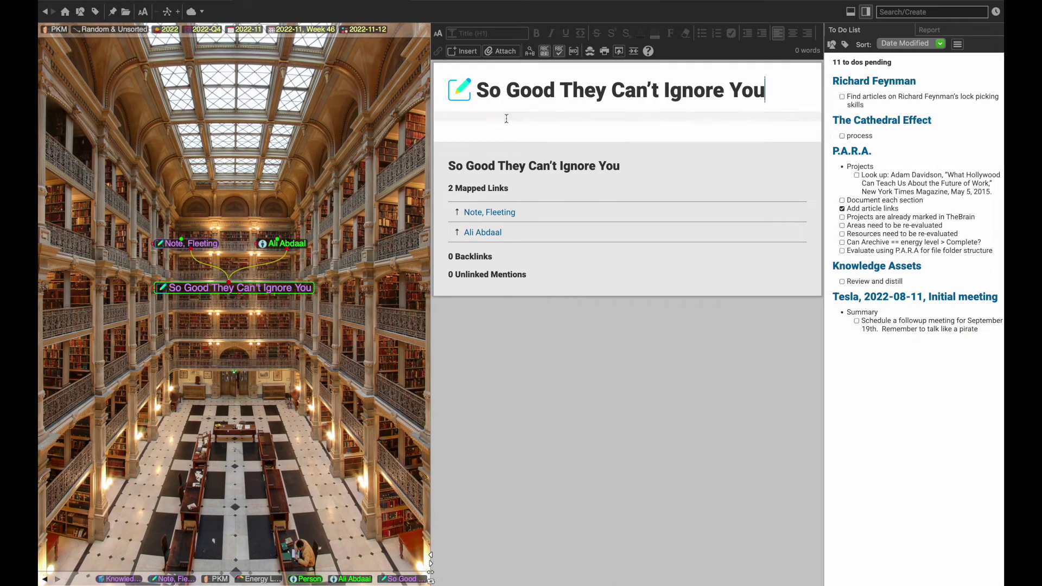
pyautogui.hotkey('ctrl', 'v')
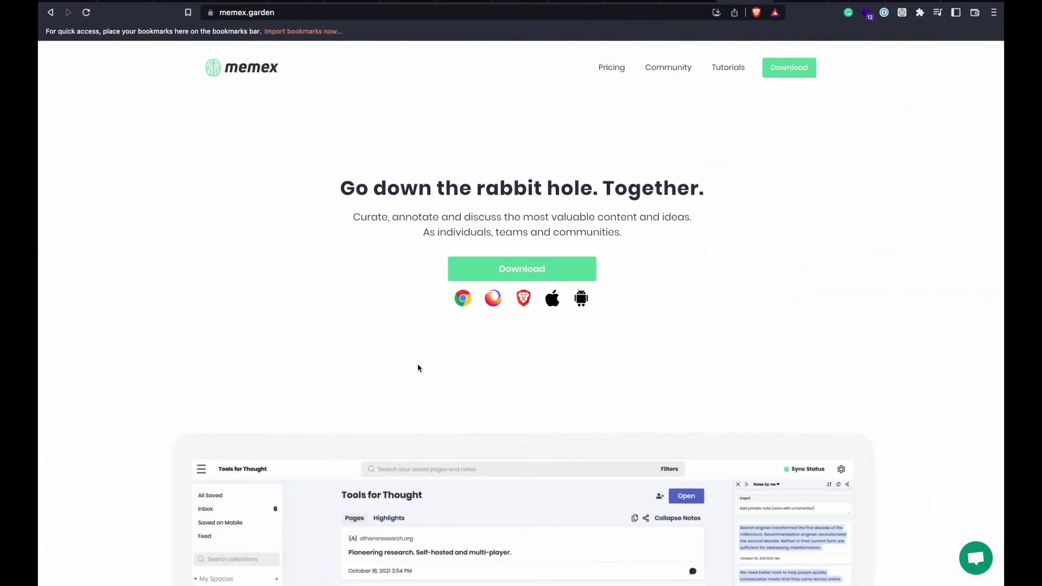
pyautogui.scroll(-10, 419, 365)
pyautogui.scroll(-10, 417, 365)
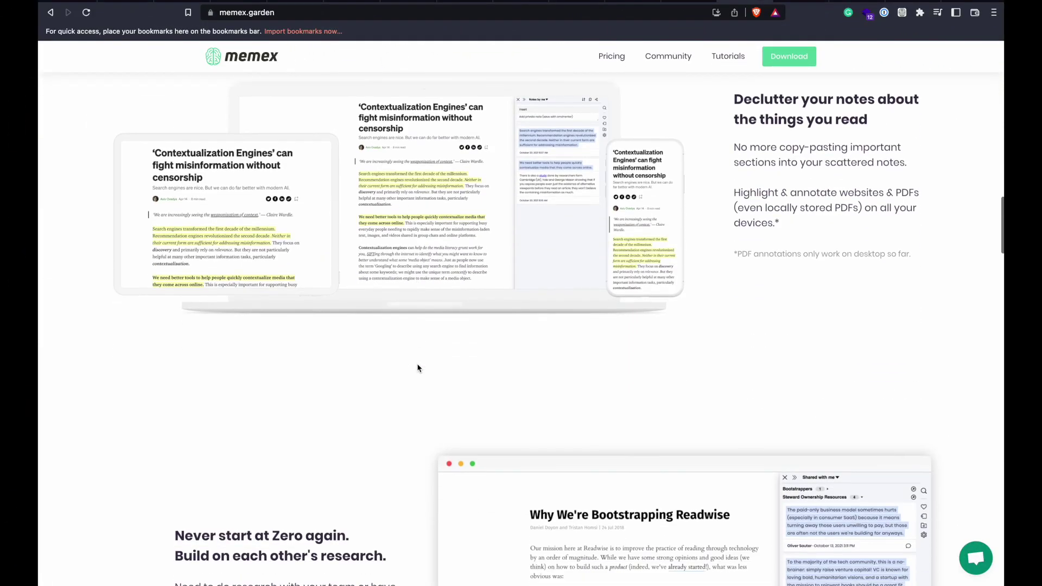
pyautogui.scroll(1, 417, 368)
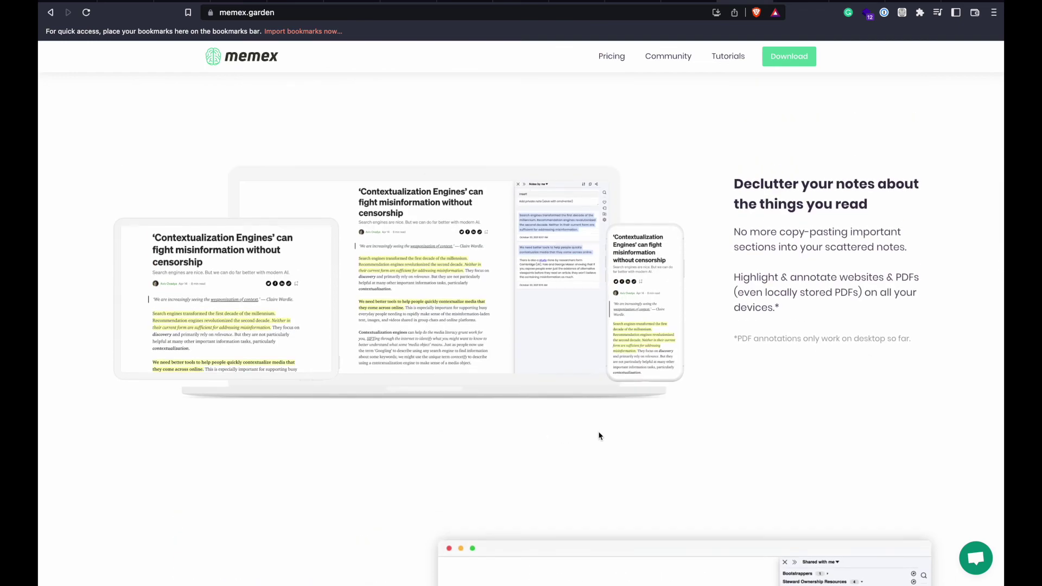
pyautogui.scroll(-10, 581, 448)
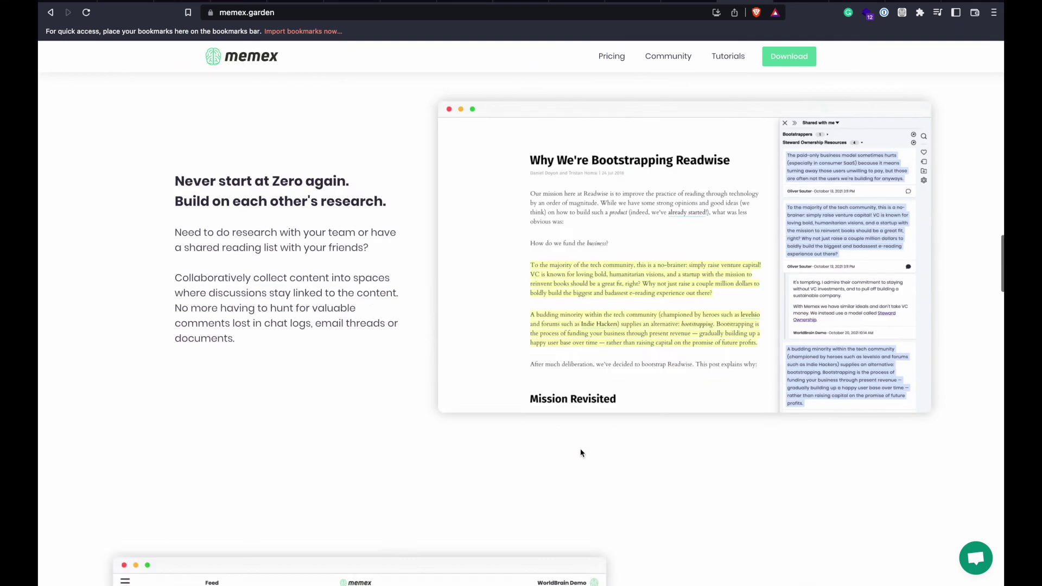
pyautogui.scroll(-15, 580, 452)
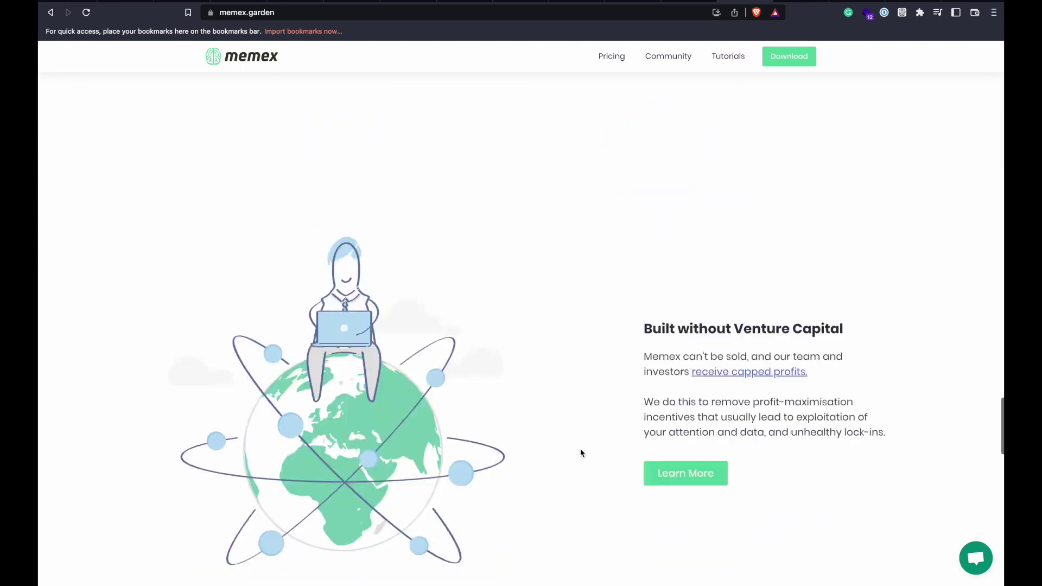
pyautogui.scroll(-20, 581, 453)
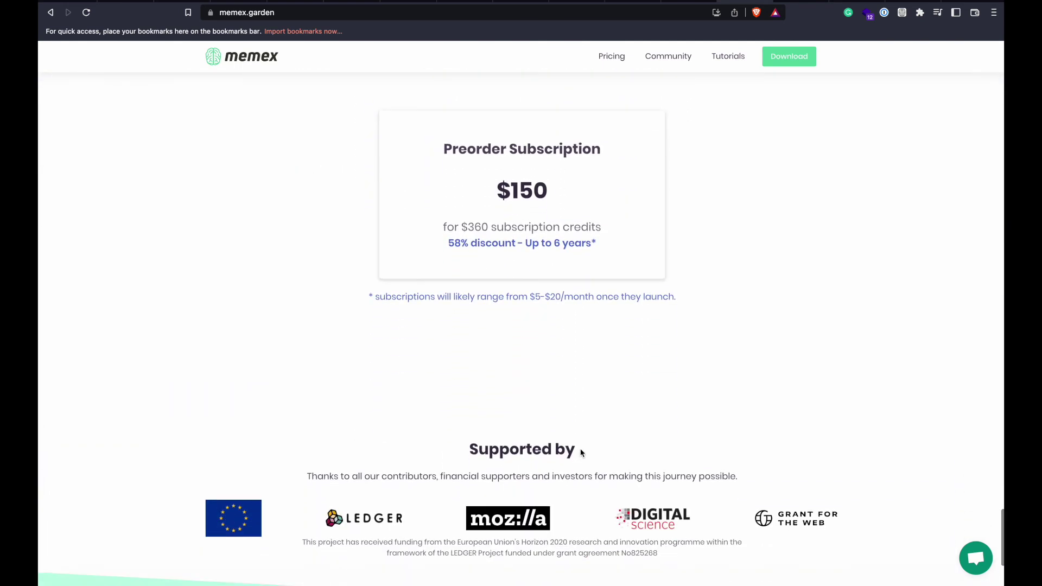
pyautogui.scroll(20, 580, 452)
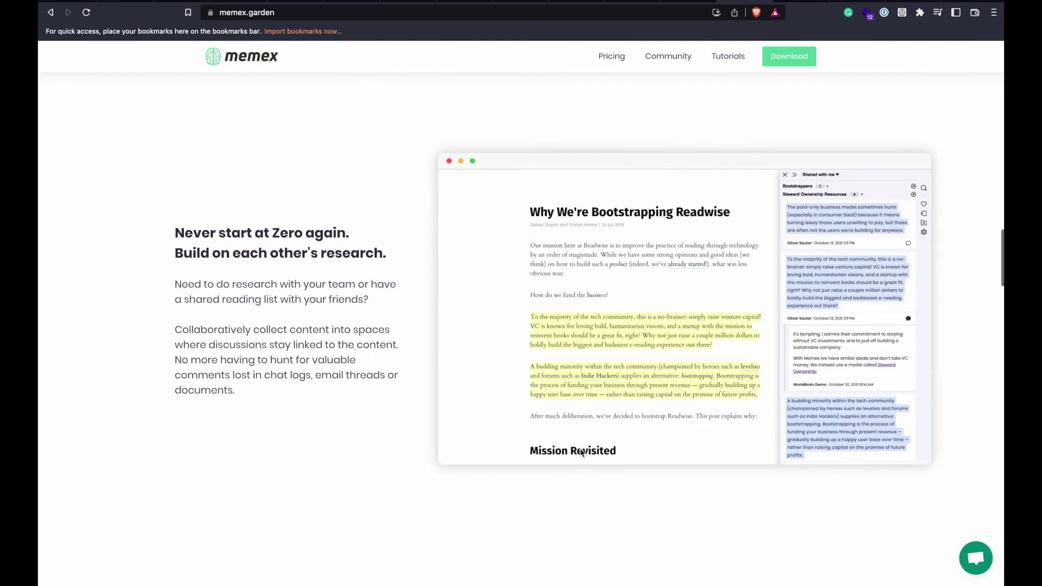
pyautogui.scroll(3, 581, 452)
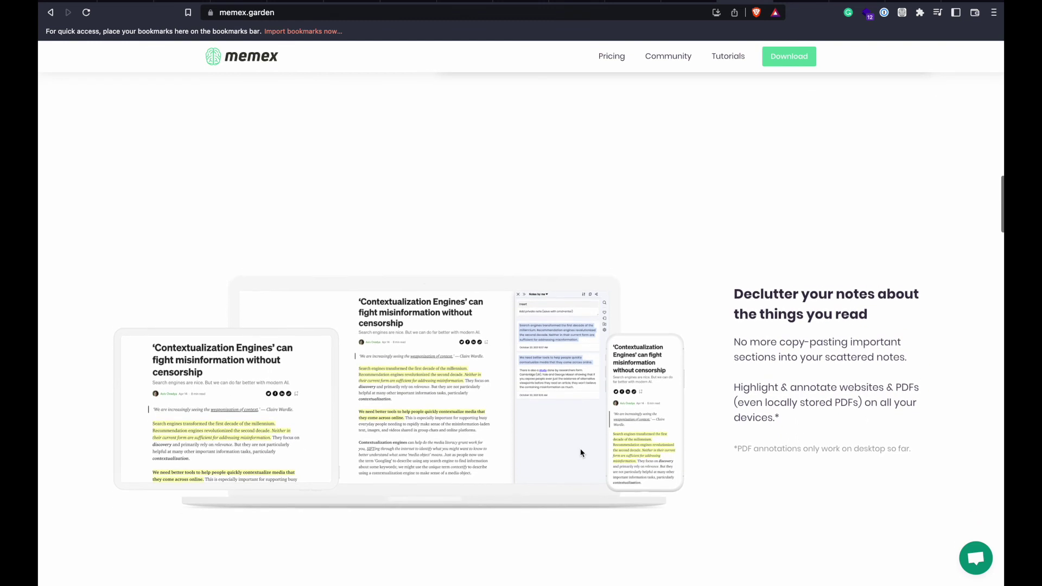